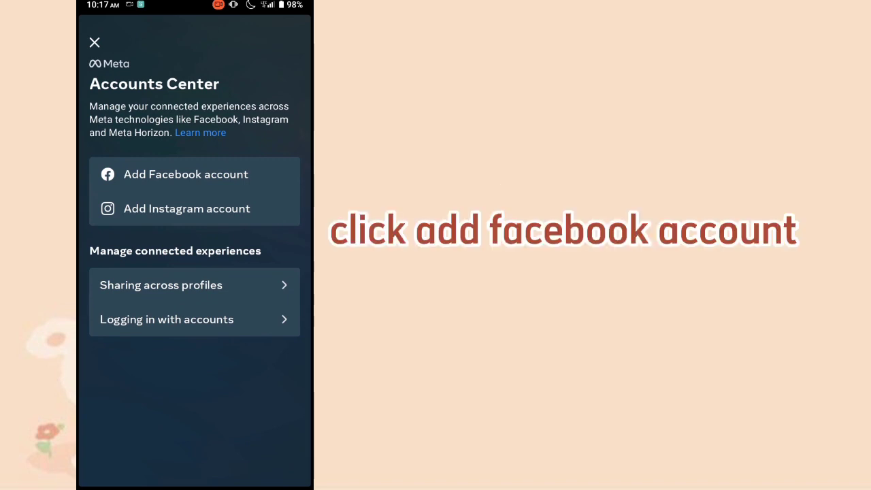
Add the Facebook account to Accounts Center, finish setup, and check the linked Facebook and Instagram profiles.
left_click(235, 175)
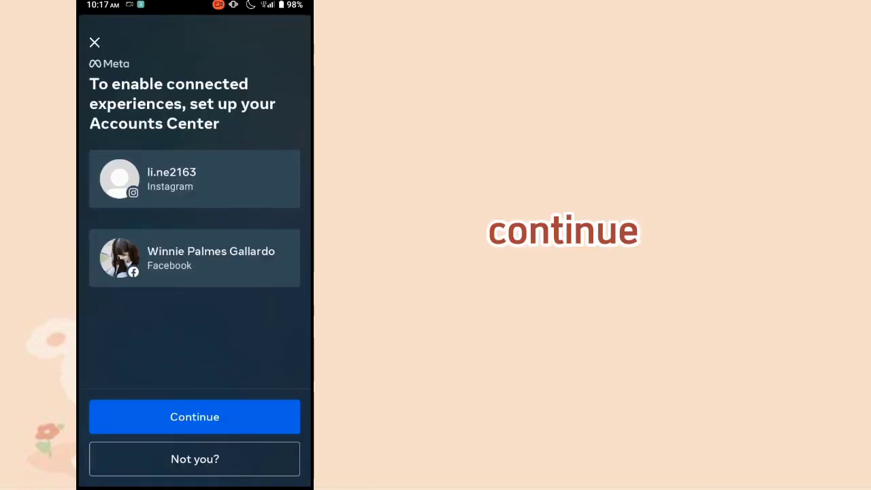
left_click(264, 411)
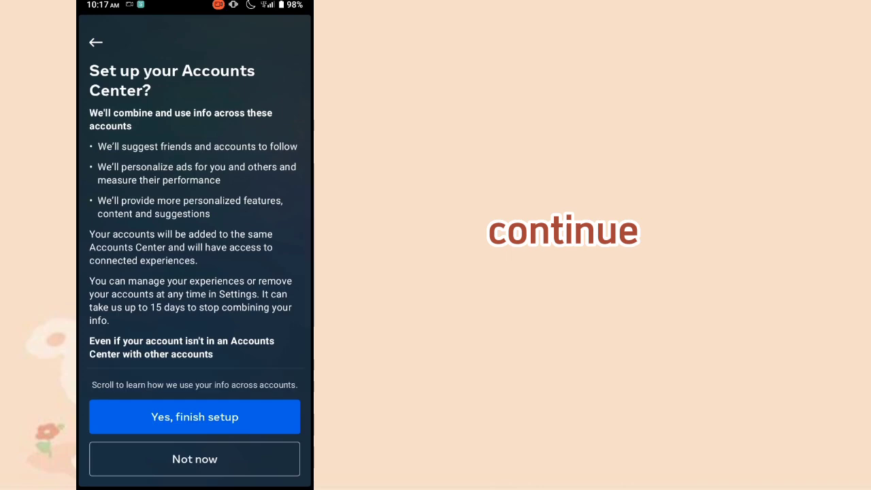
left_click(262, 416)
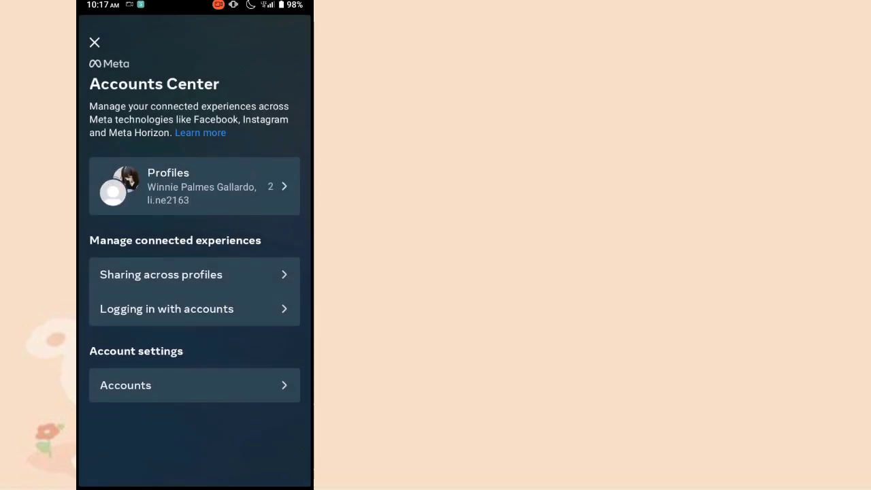
left_click(277, 189)
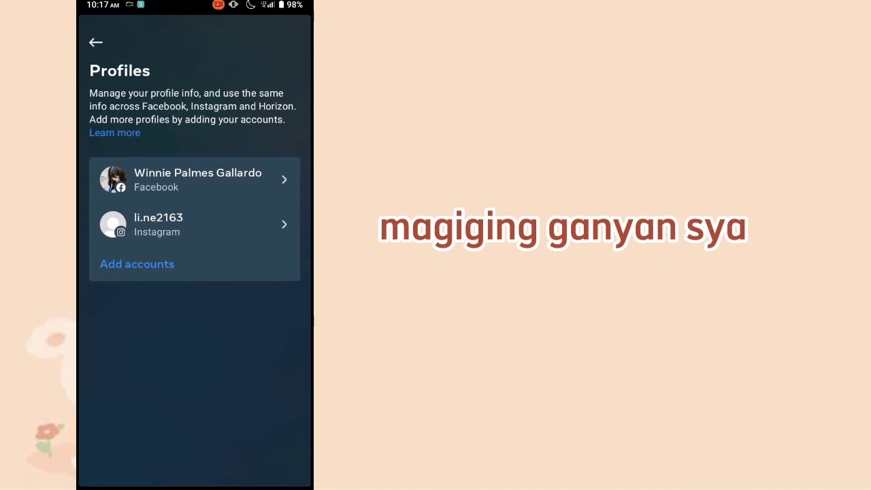
left_click(96, 42)
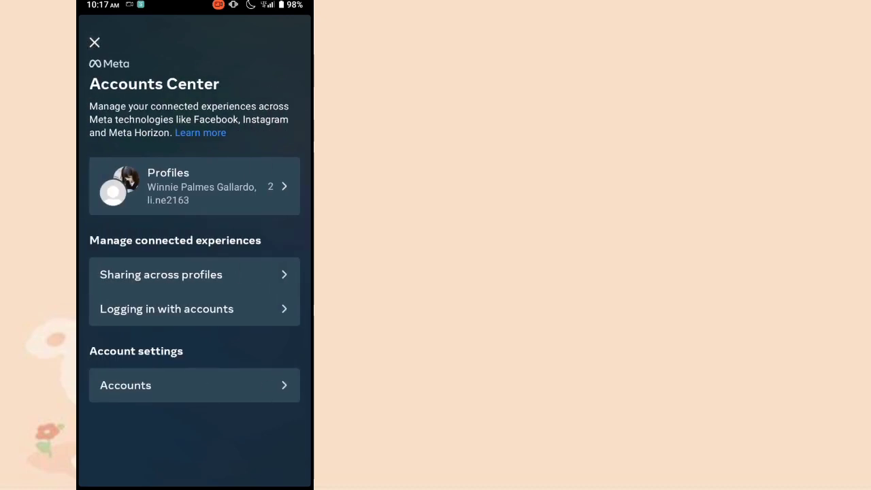
Go to the home screen and launch the Play Store from the app drawer.
key("super")
left_click_drag(195, 408, 195, 204)
scroll(195, 272, "down", 5)
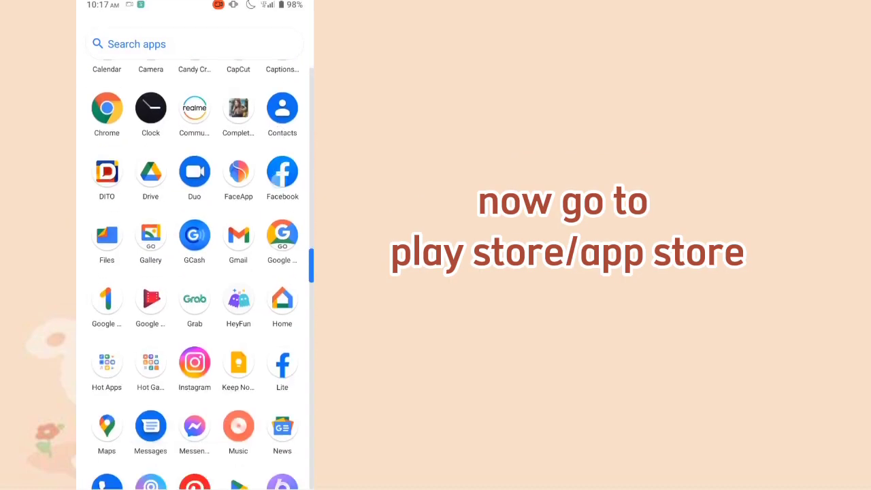
left_click_drag(265, 374, 265, 215)
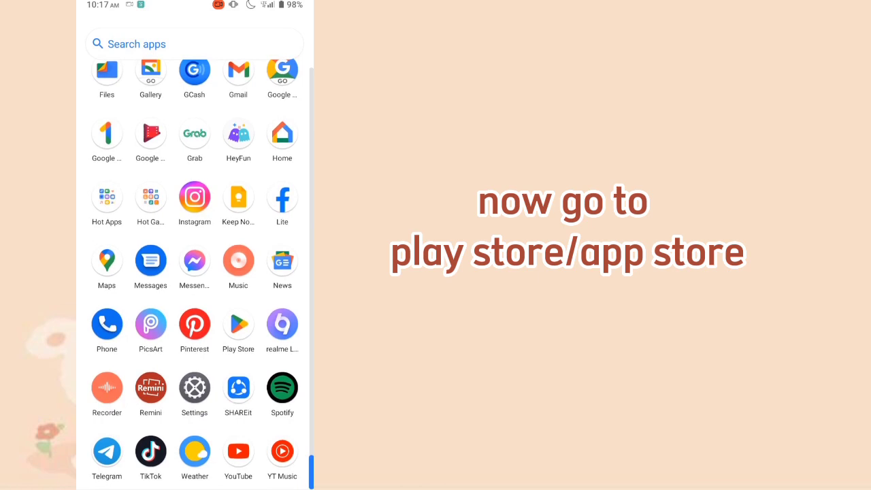
left_click(234, 328)
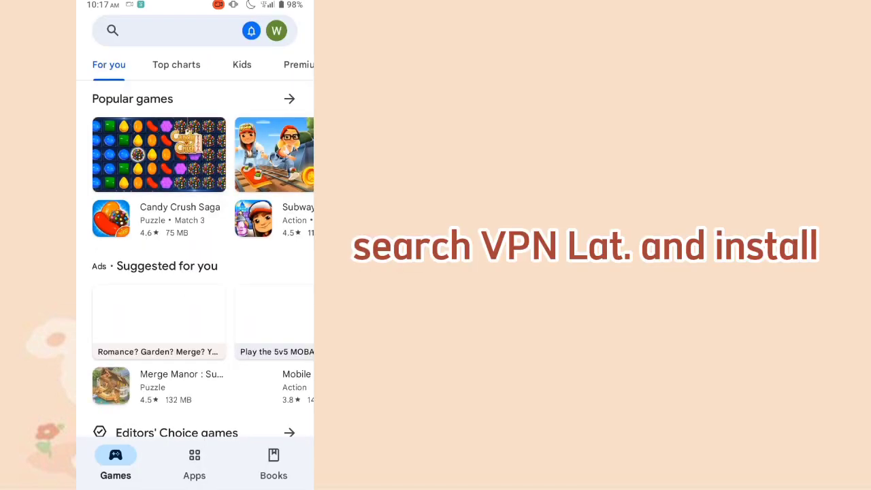
Search 'vpn lat' and install VPN.lat: Unlimited and Secure.
left_click(185, 30)
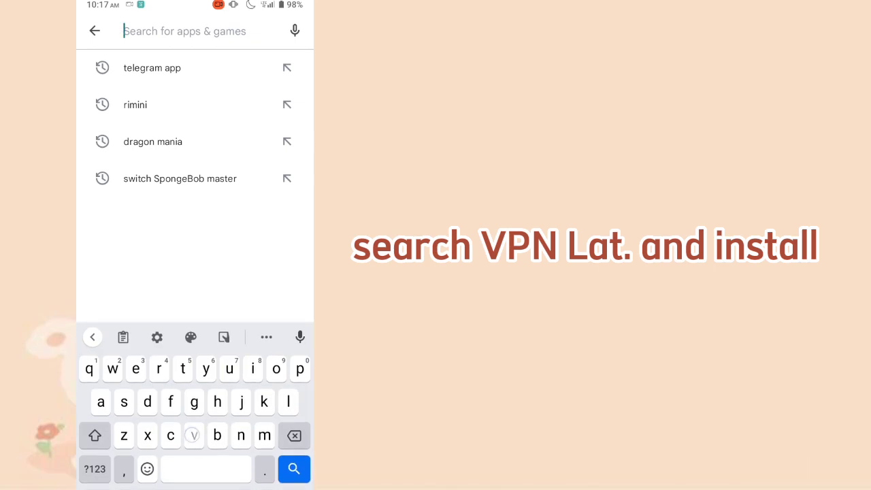
type("vp")
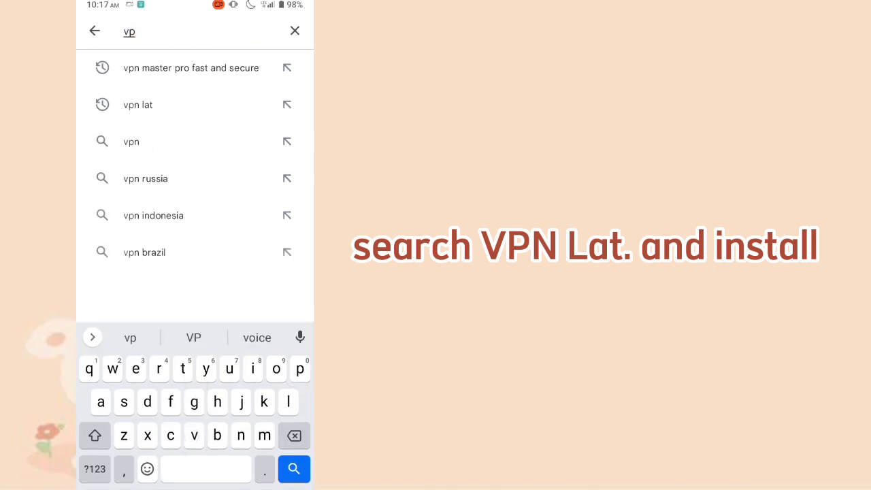
type("n la")
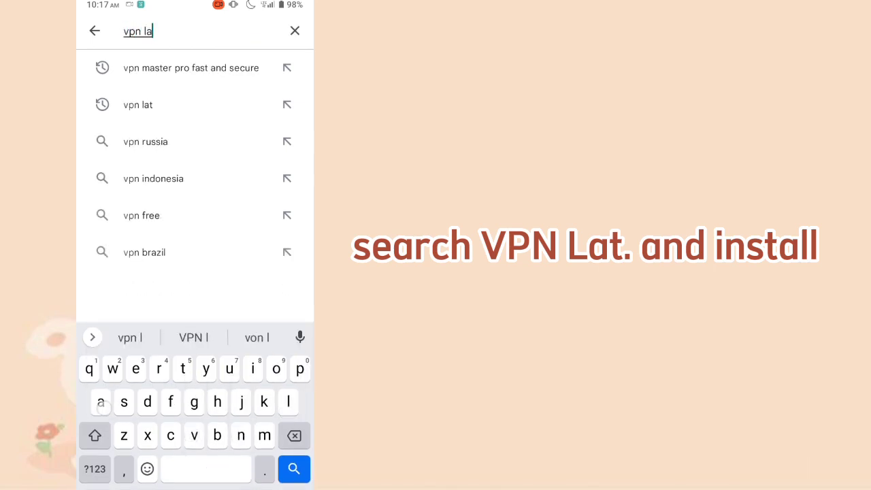
type("t")
left_click(294, 468)
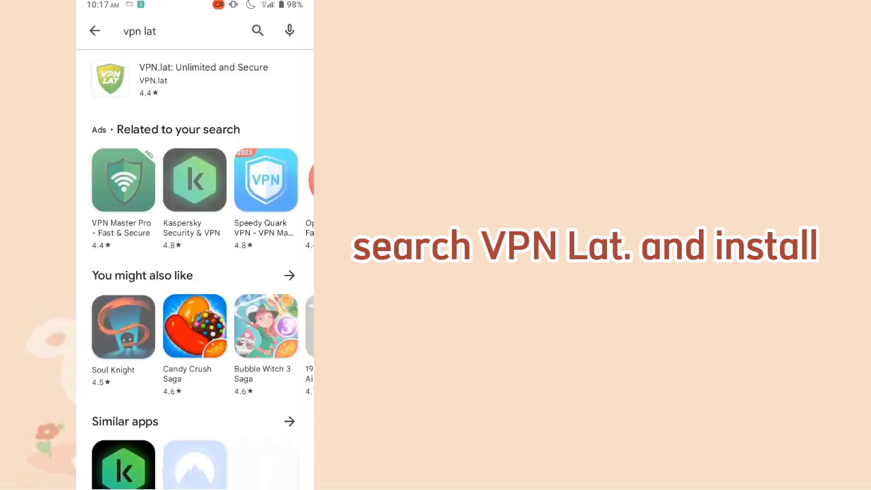
left_click(112, 79)
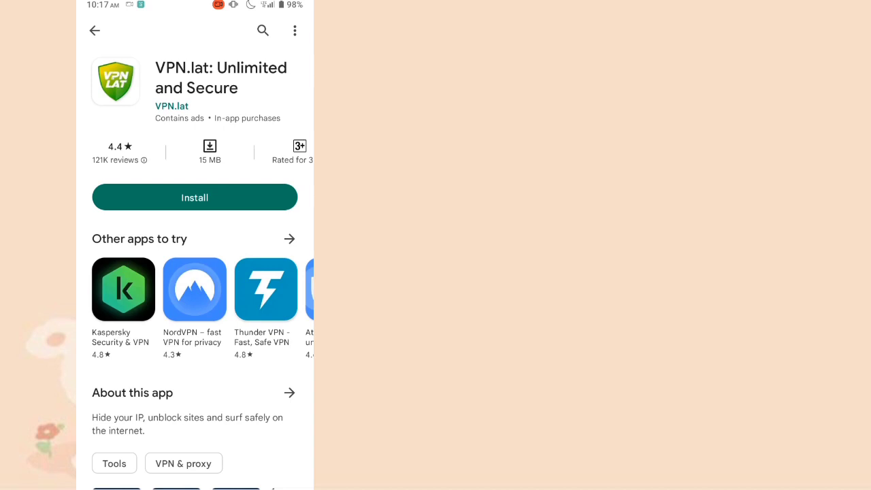
left_click(261, 198)
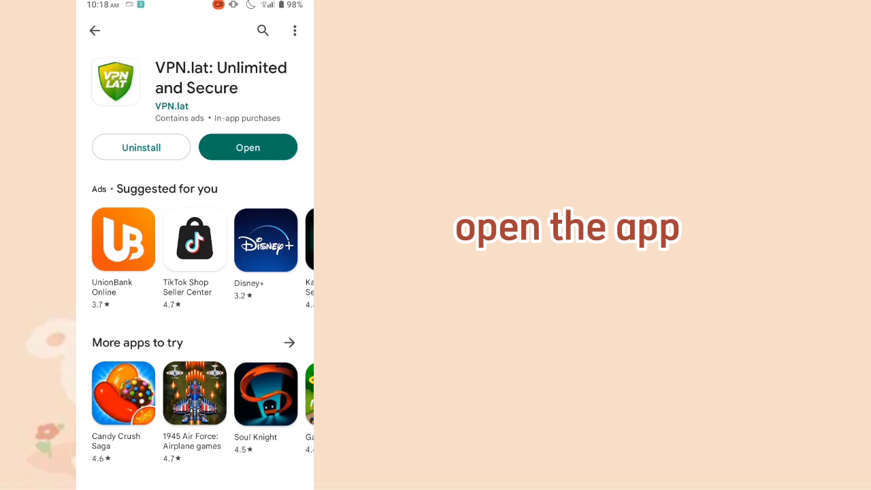
Launch VPN.lat, accept the terms, and scroll to select the Indonesia (Jakarta) server.
left_click(281, 148)
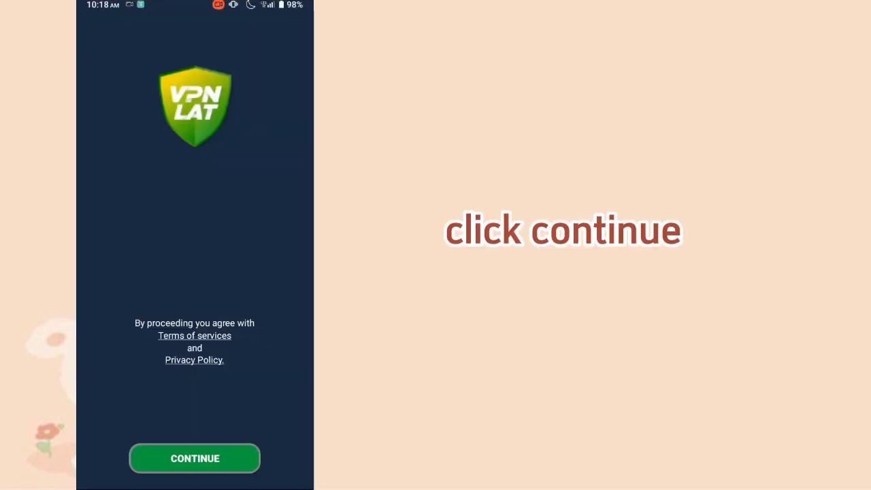
left_click(234, 456)
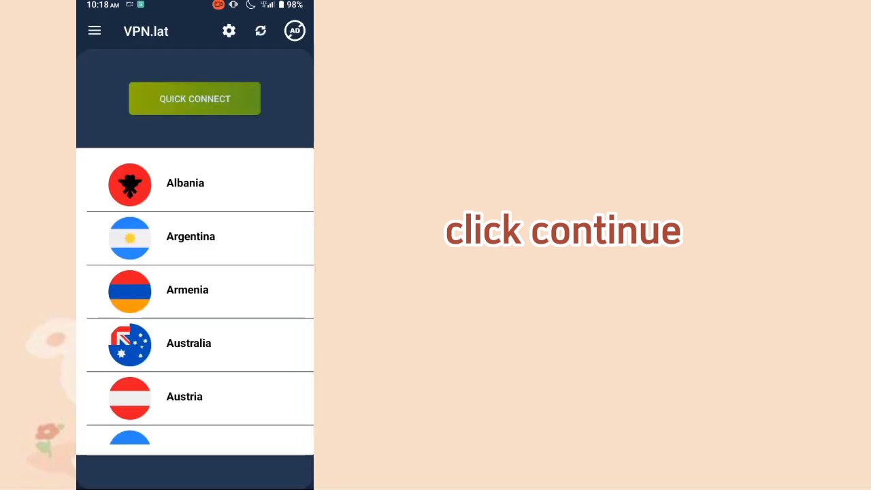
left_click_drag(263, 412, 269, 230)
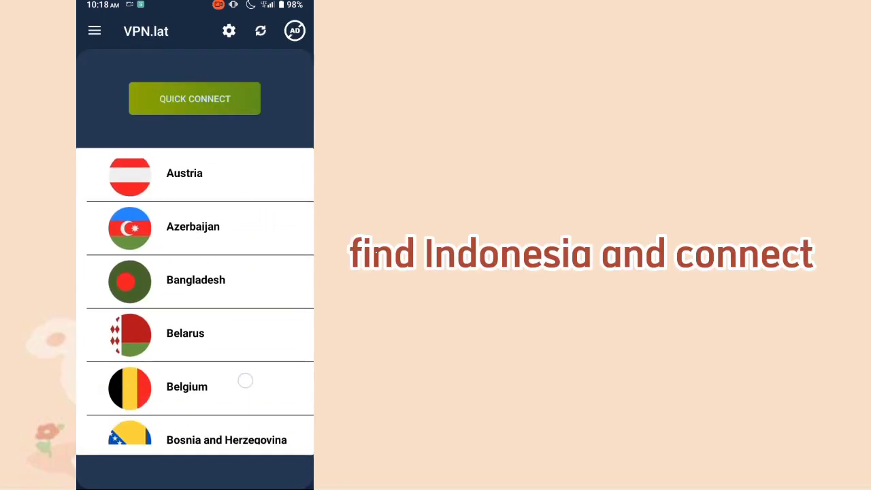
left_click_drag(245, 381, 263, 225)
left_click_drag(243, 387, 265, 202)
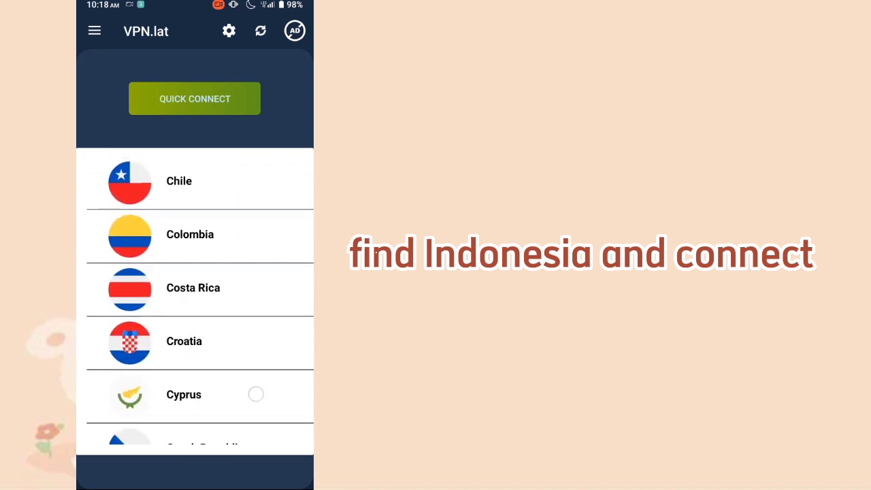
left_click_drag(256, 395, 277, 195)
left_click_drag(247, 340, 269, 218)
left_click_drag(251, 394, 250, 326)
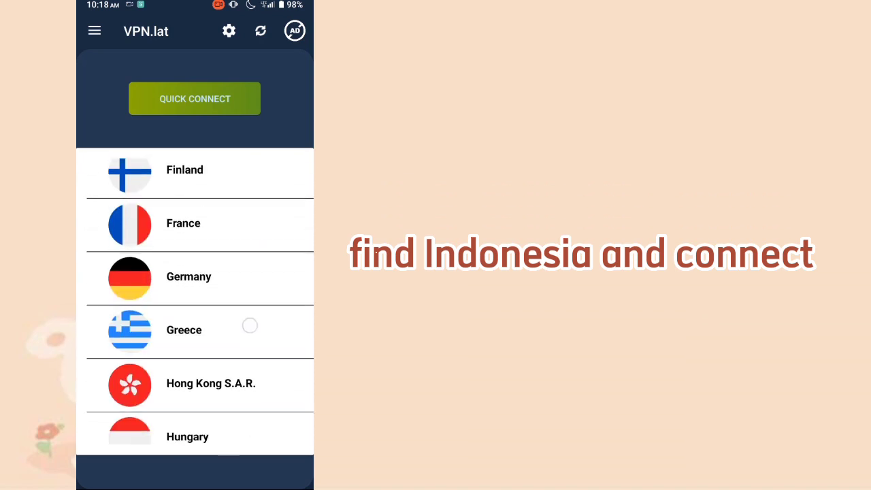
left_click_drag(251, 368, 262, 254)
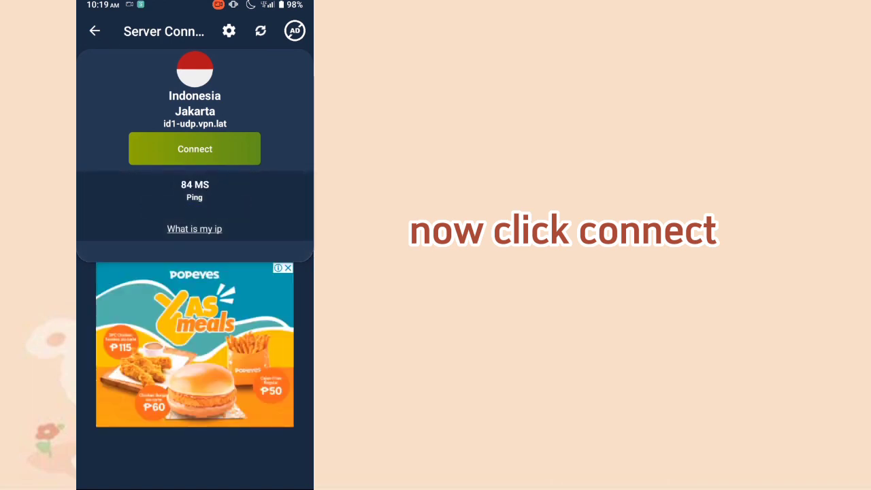
Connect to the Indonesia (Jakarta) server and allow Android's VPN connection request.
left_click(241, 144)
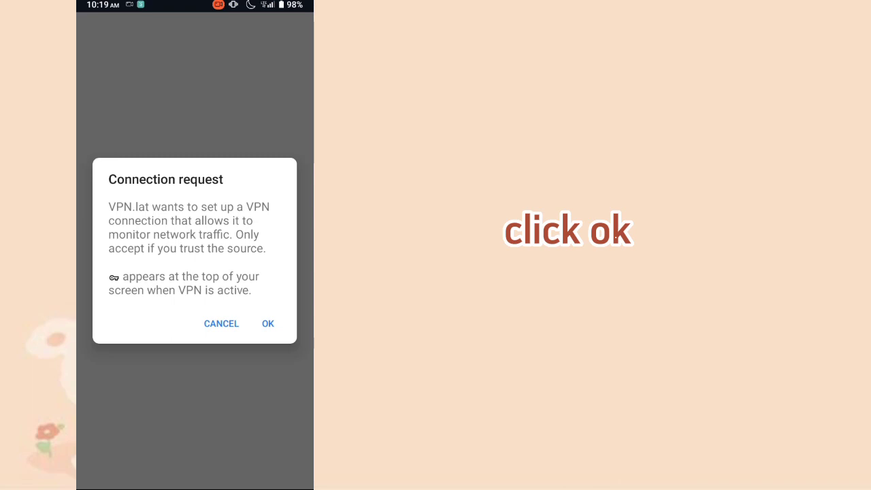
left_click(272, 323)
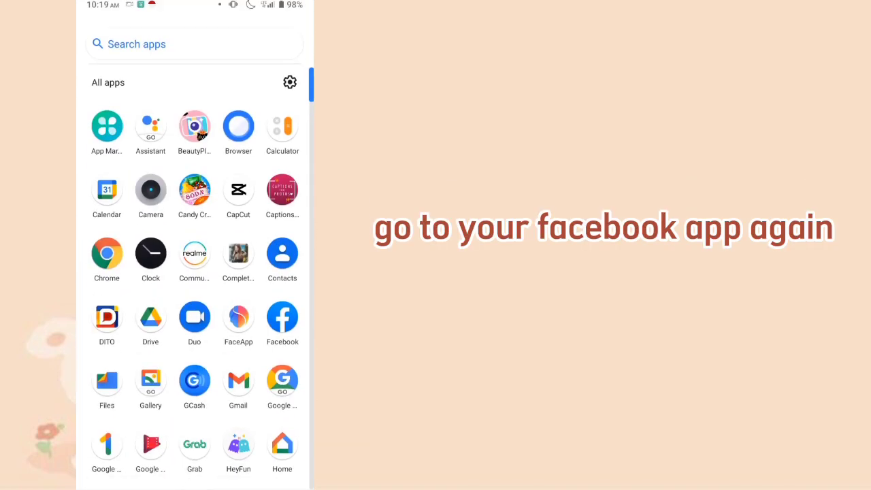
Find Facebook in the app list and launch it.
scroll(195, 272, "down", 4)
scroll(195, 272, "down", 2)
scroll(194, 272, "down", 4)
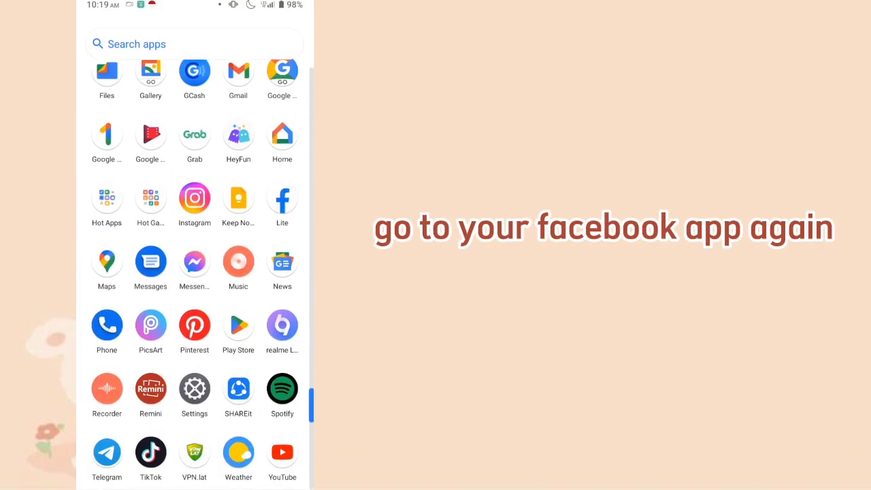
left_click_drag(277, 217, 251, 344)
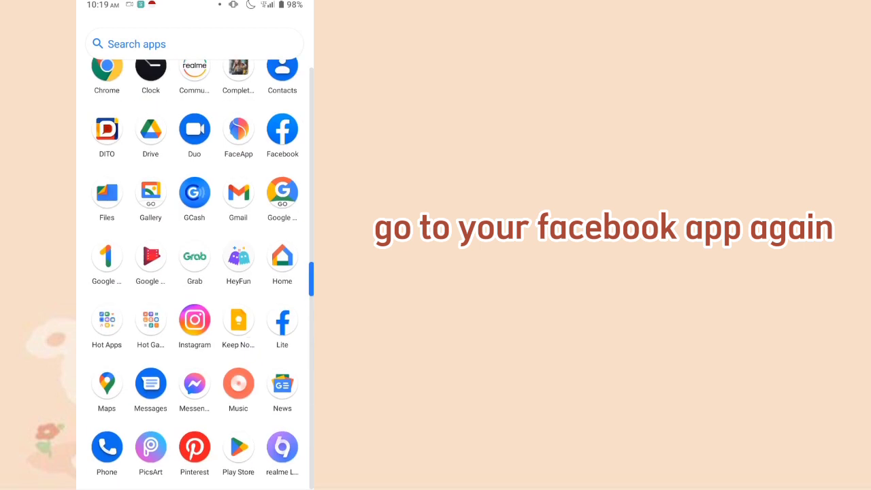
left_click(283, 129)
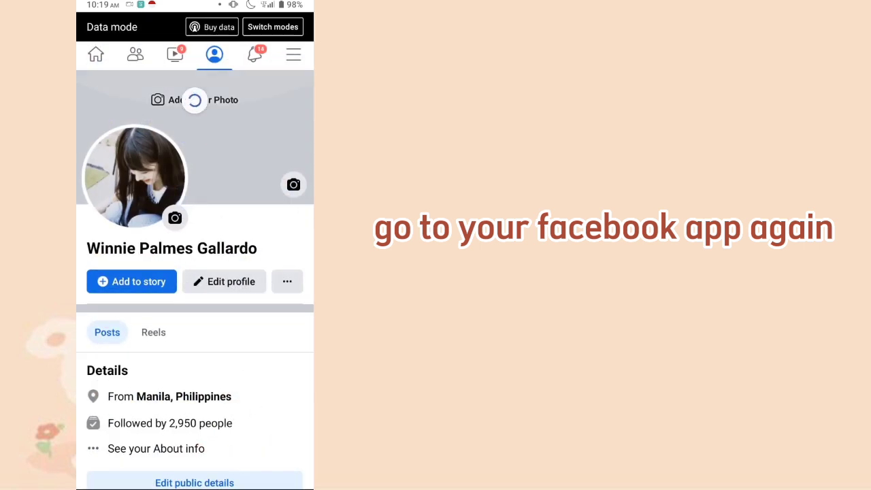
Go to Menu > Settings & privacy > Settings and scroll to the Meta Accounts Center card.
left_click(293, 55)
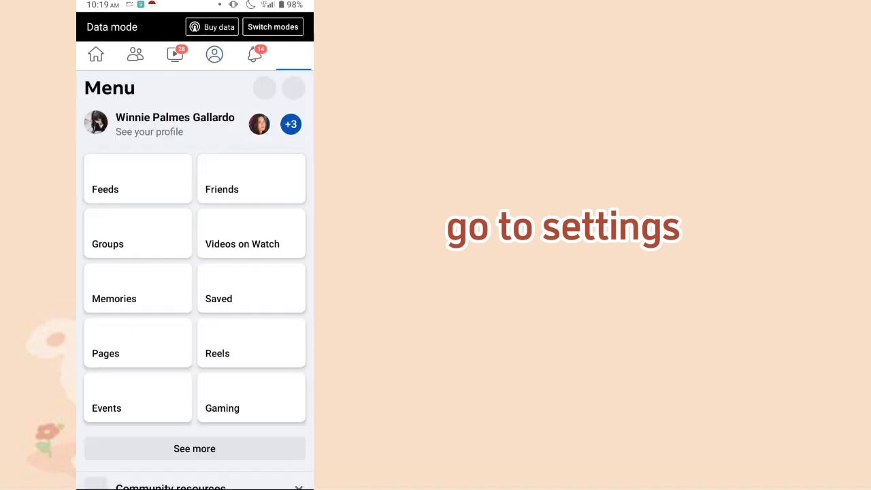
left_click_drag(247, 350, 249, 177)
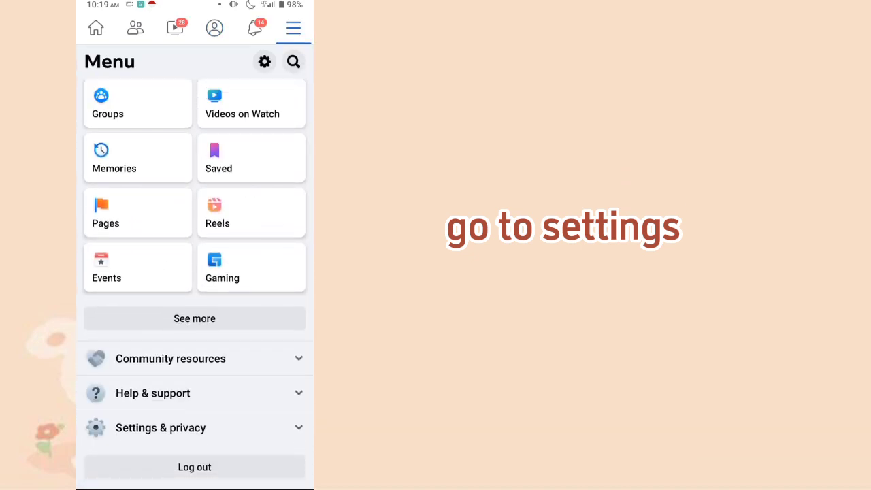
left_click(203, 425)
left_click(243, 238)
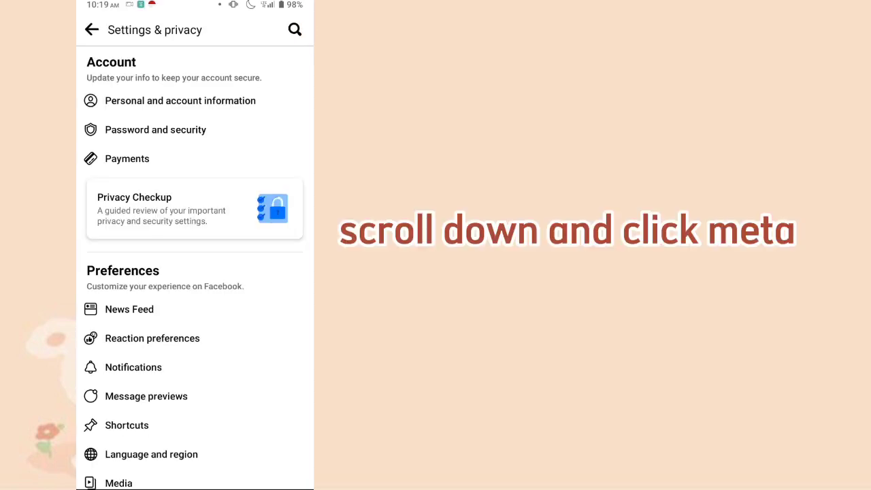
scroll(242, 446, "down", 5)
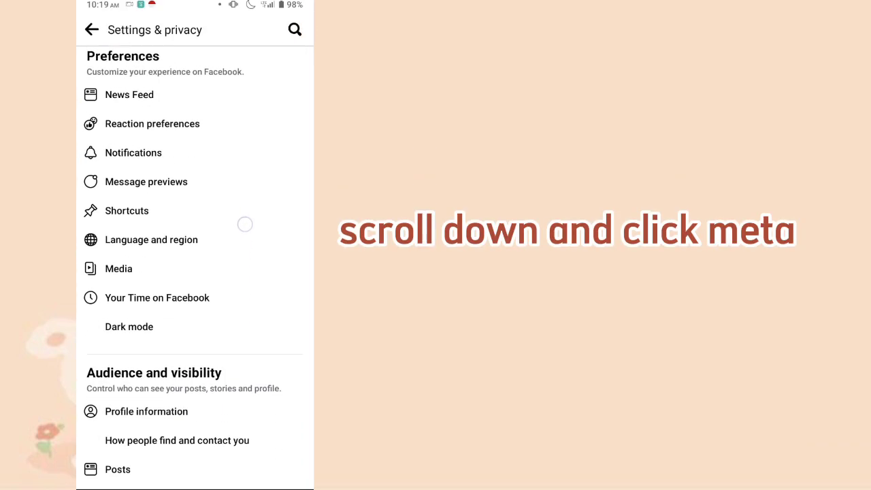
scroll(239, 421, "down", 5)
scroll(269, 273, "down", 5)
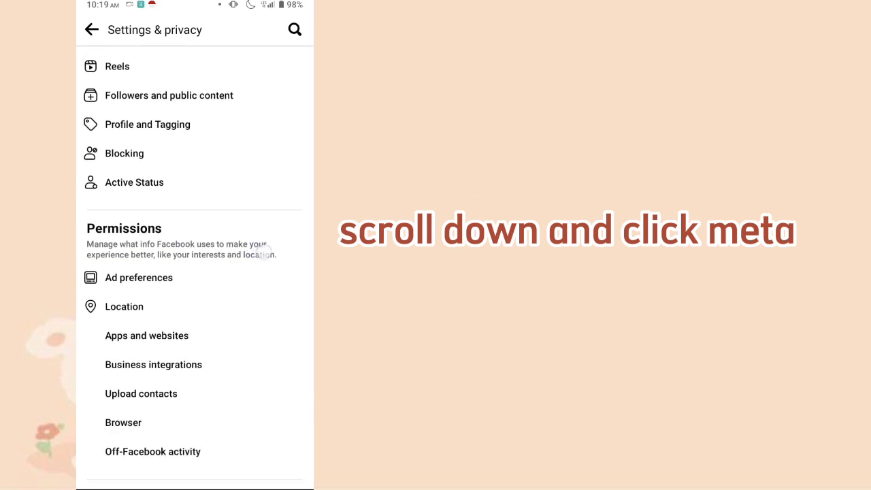
scroll(269, 170, "down", 5)
scroll(269, 151, "down", 4)
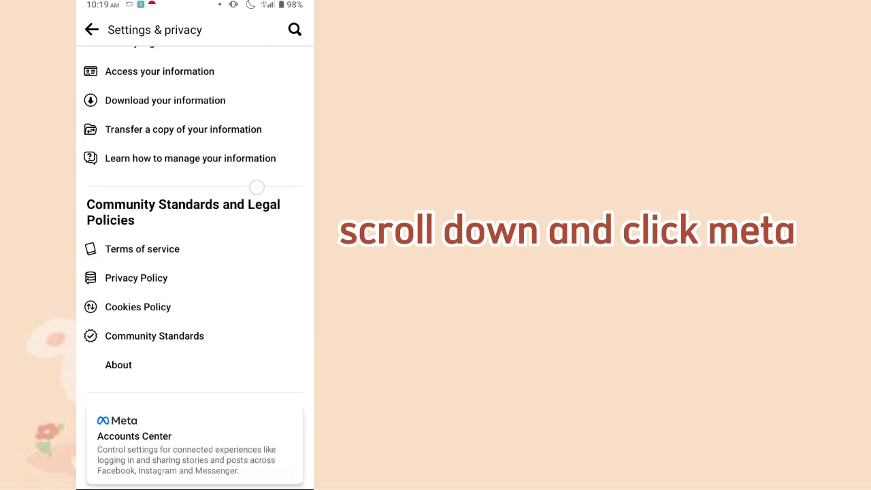
Go through Accounts Center > Profiles > Facebook profile to the Name page.
left_click(249, 430)
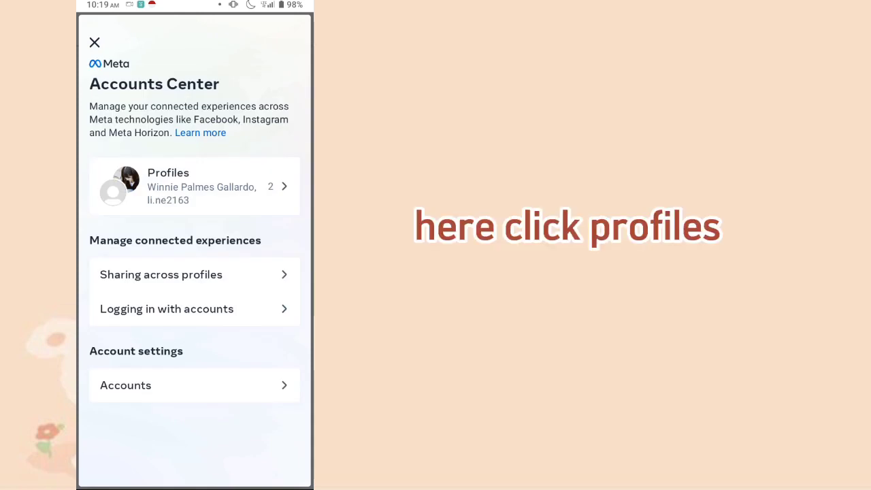
left_click(265, 184)
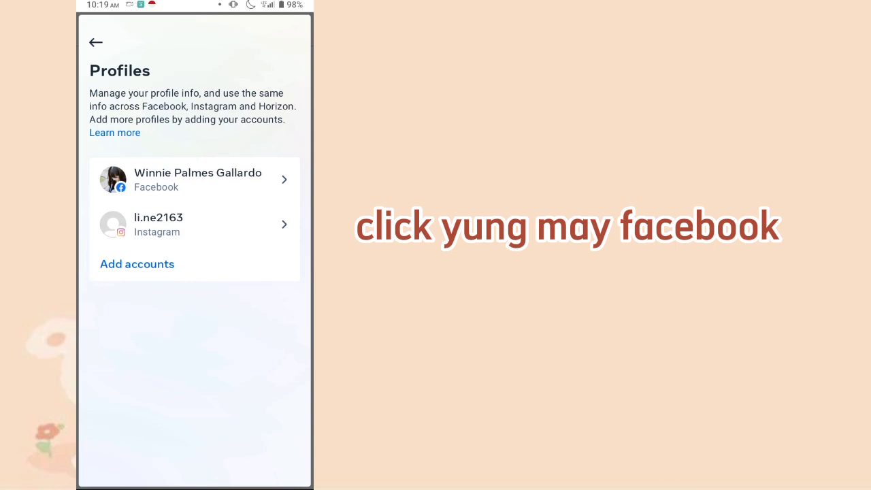
left_click(266, 179)
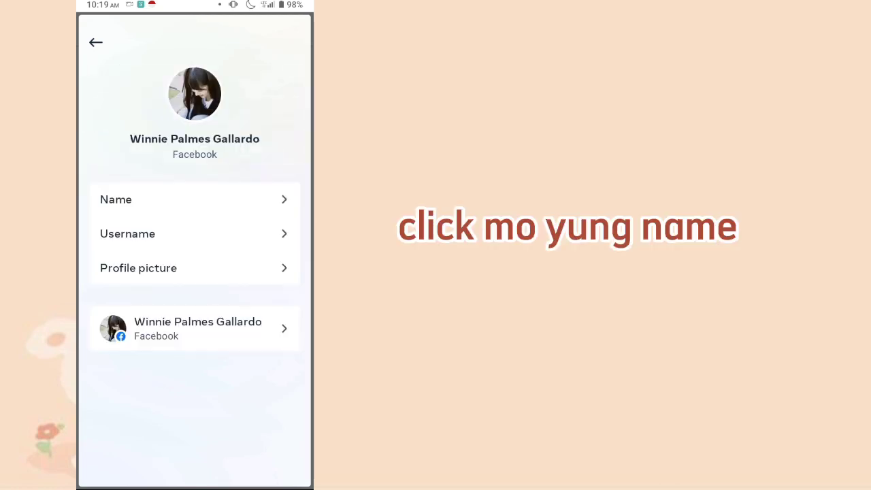
left_click(263, 199)
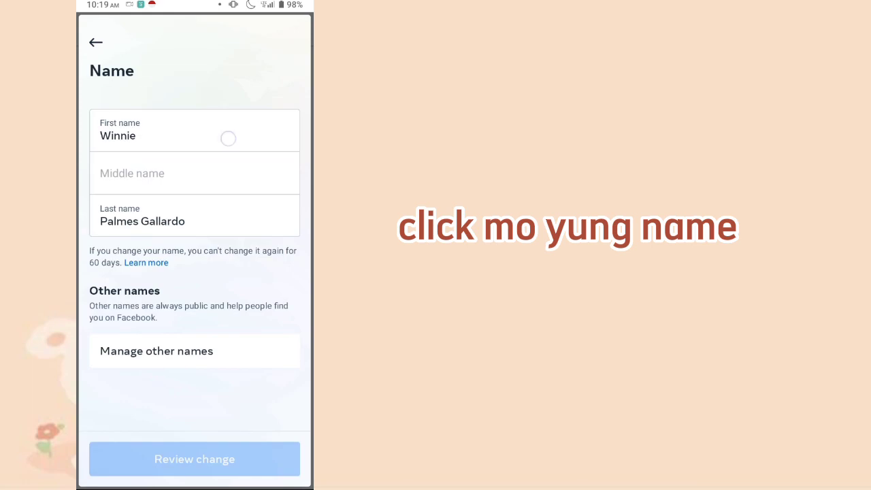
Replace the existing first name with the new single name and delete the surname.
left_click(228, 138)
left_click(282, 116)
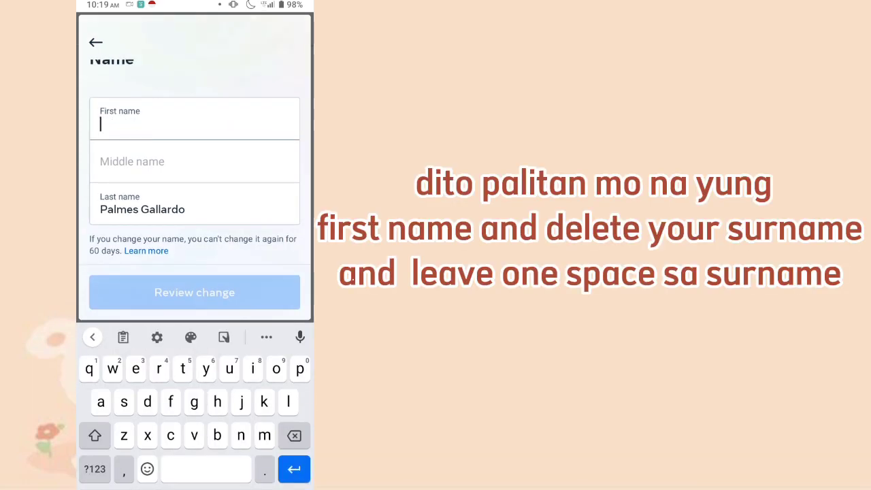
type("Sof")
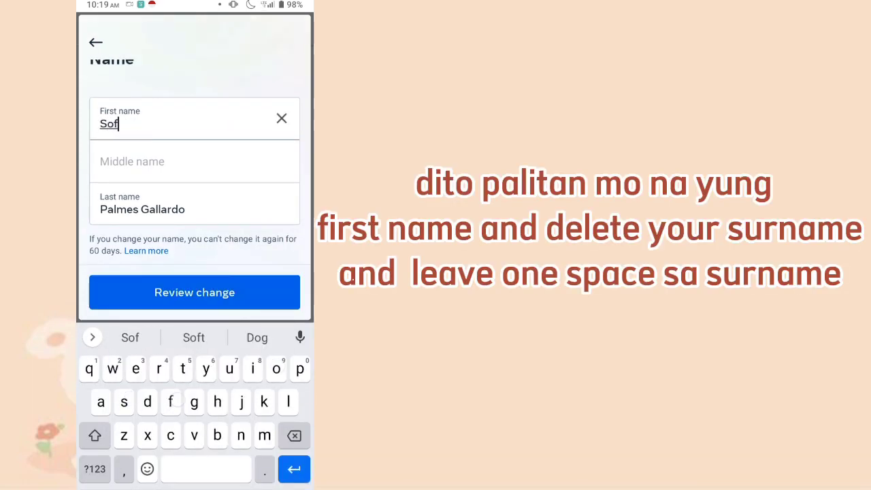
type("ia")
left_click(186, 210)
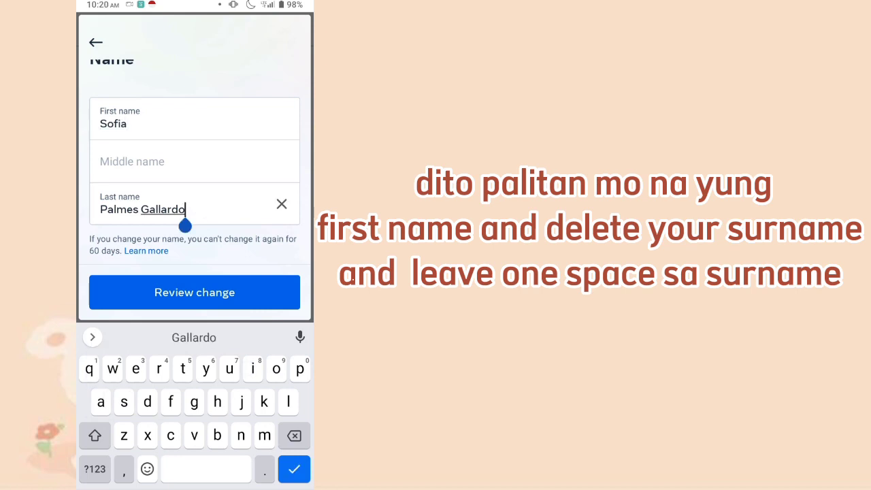
key("BackSpace")
key("BackSpace")
key("BackSpace")
key("BackSpace")
key("BackSpace")
key("BackSpace")
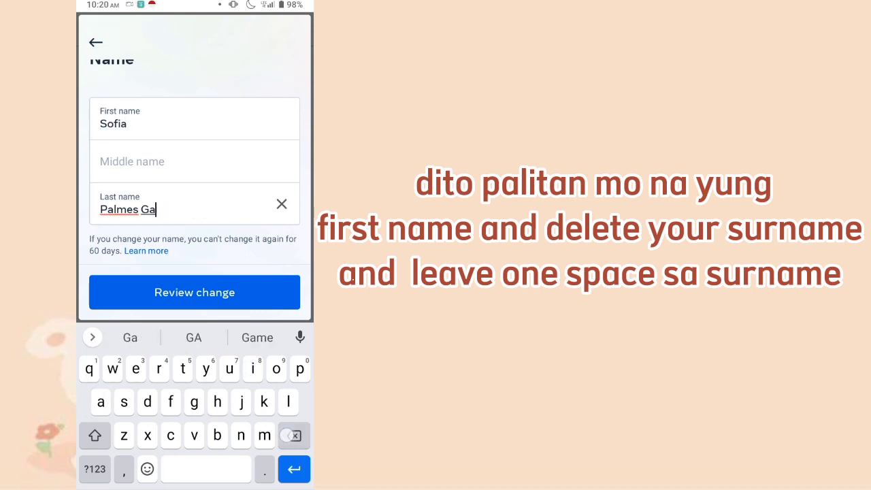
key("BackSpace")
key("BackSpace")
key("BackSpace")
key("BackSpace")
key("BackSpace")
key("BackSpace")
key("BackSpace")
key("BackSpace")
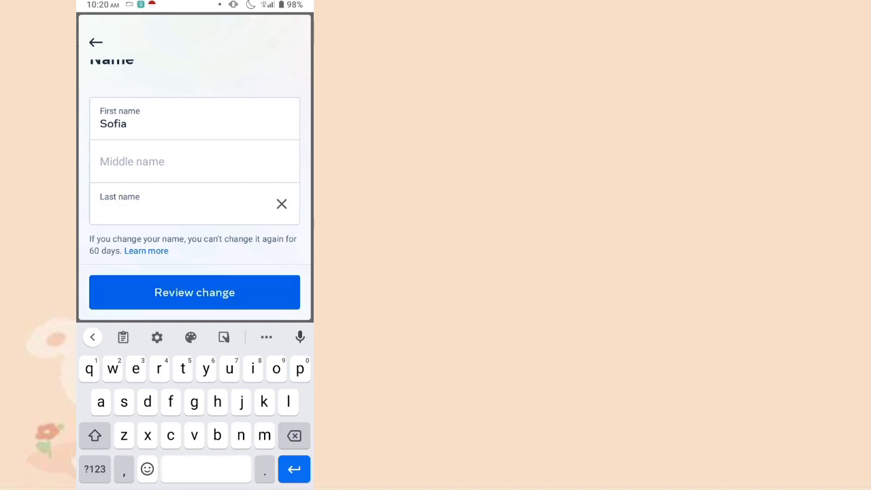
Review and save the name change, check the notifications, then go to the home screen.
left_click(258, 292)
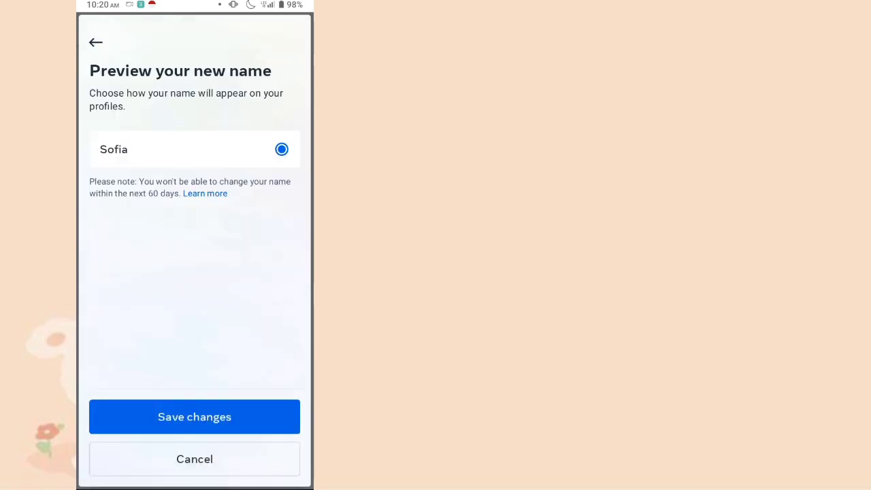
left_click(194, 416)
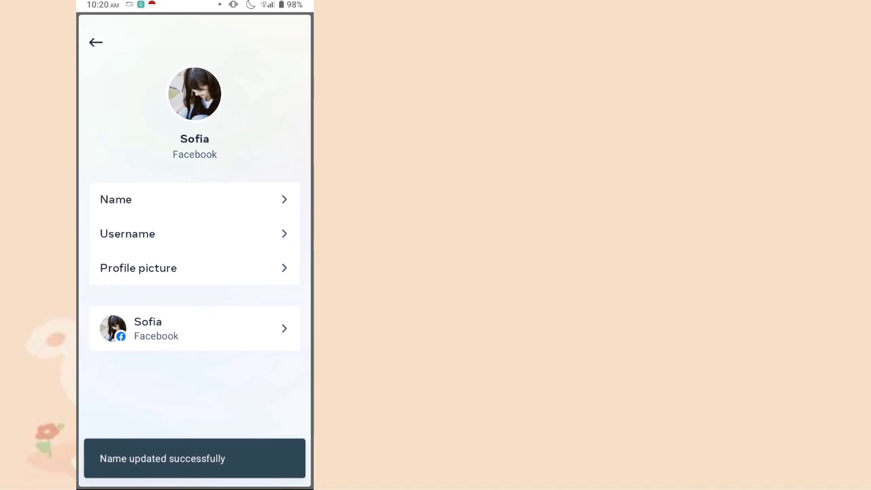
left_click_drag(259, 4, 259, 153)
left_click_drag(194, 408, 194, 68)
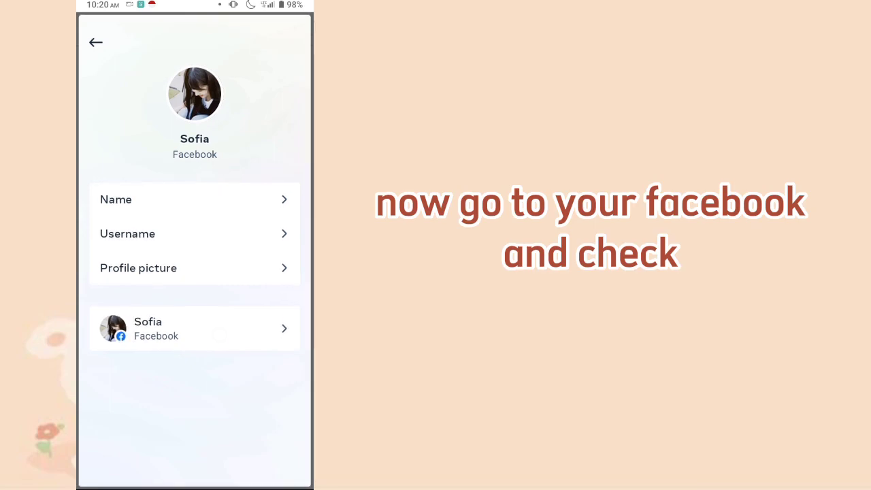
left_click_drag(195, 485, 194, 306)
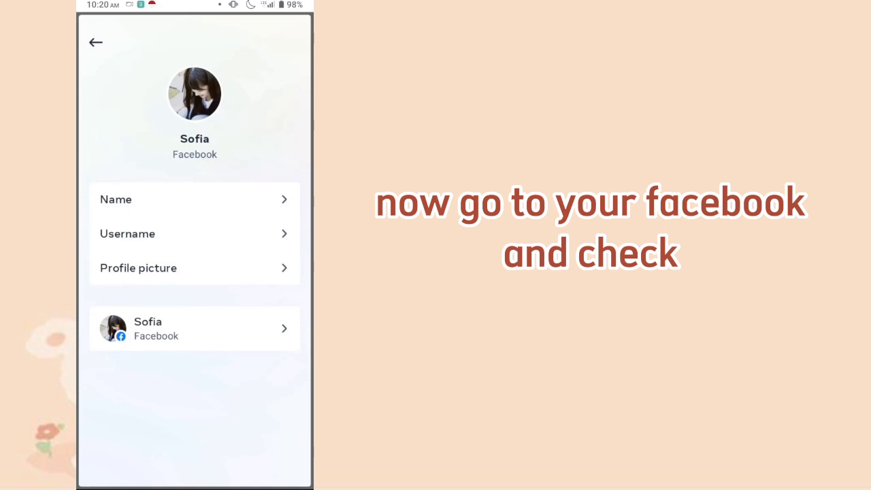
Back out through Profiles, Accounts Center and Settings, then open the profile page to confirm the new name.
left_click(96, 42)
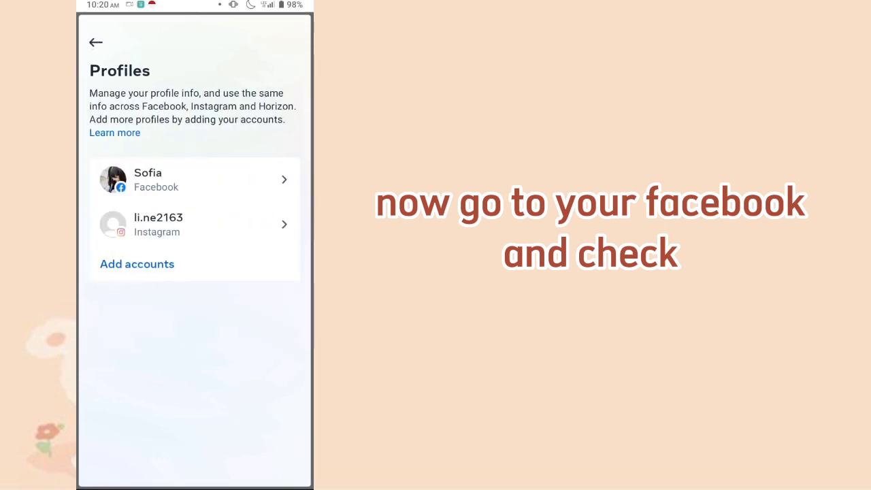
left_click(96, 42)
left_click(92, 29)
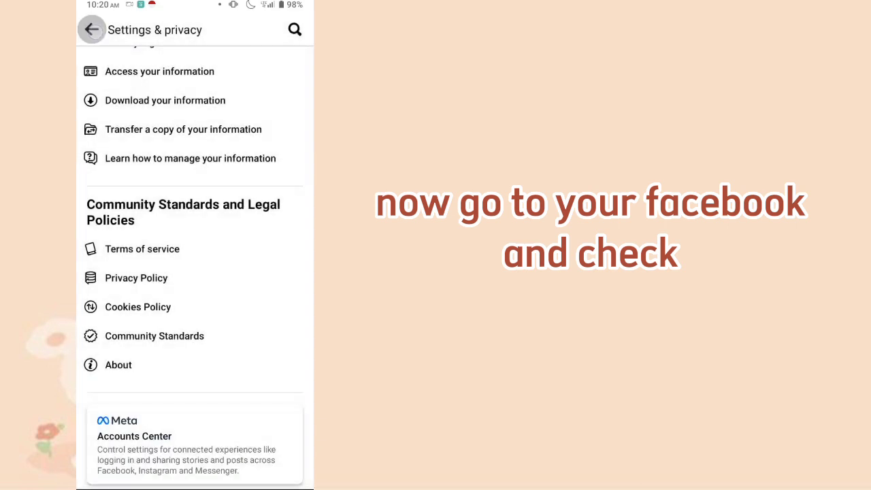
left_click(175, 97)
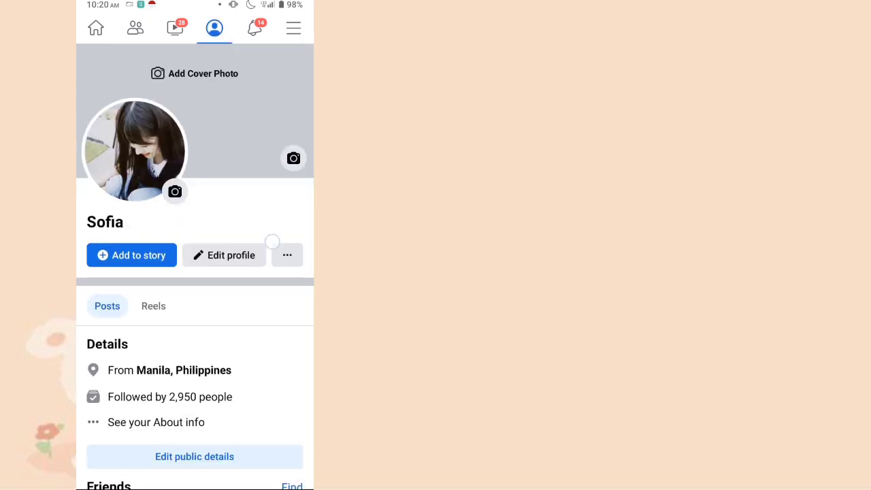
left_click(196, 73)
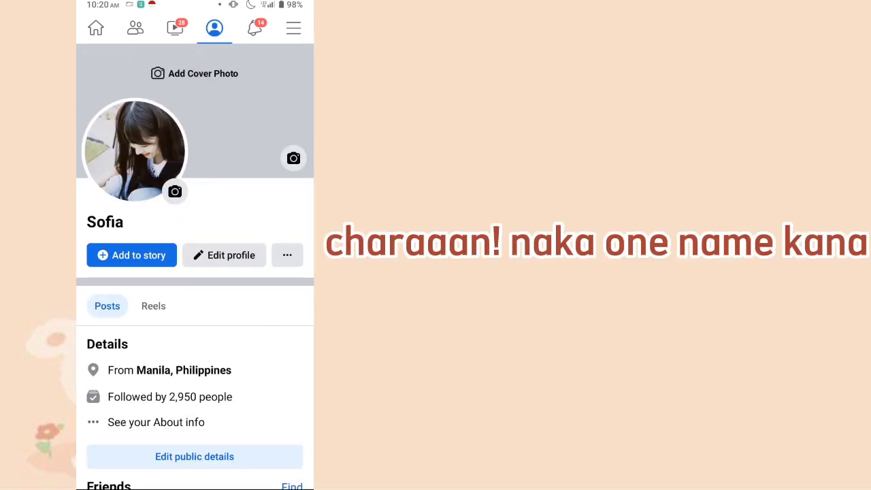